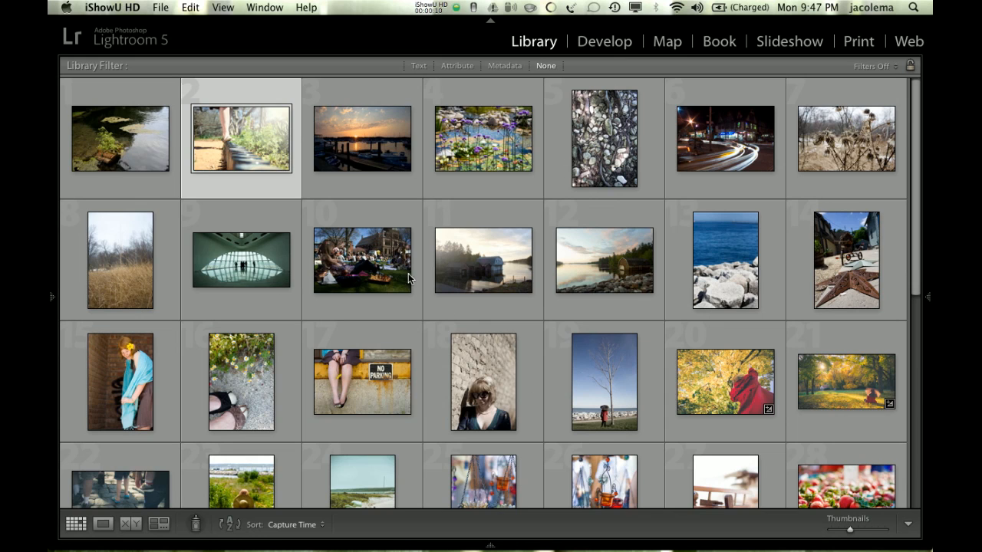
# Step: Browse the photo grid in the Library to review the thumbnails from start to end
pyautogui.scroll(-5, 445, 353)
pyautogui.scroll(6, 503, 278)
pyautogui.scroll(-5, 503, 272)
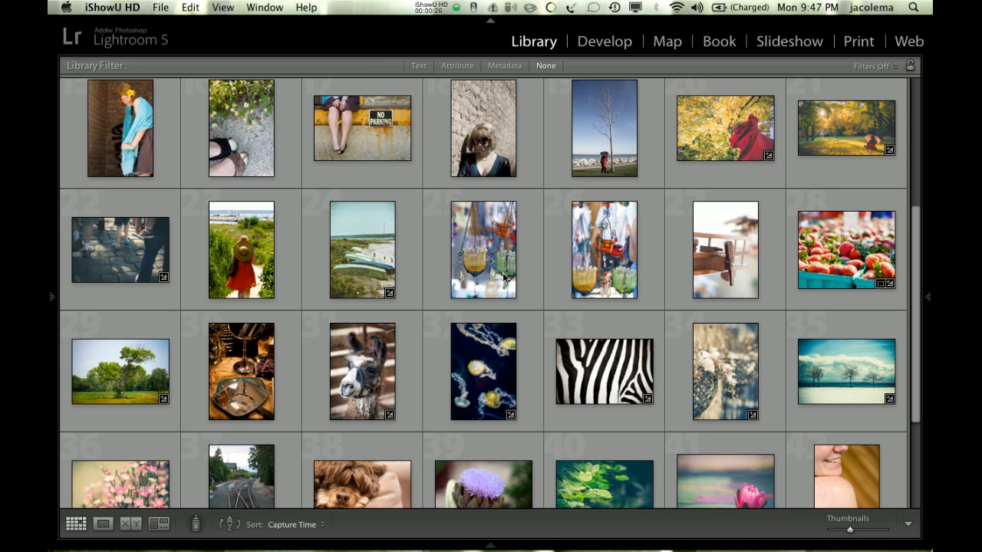
pyautogui.scroll(-2, 503, 276)
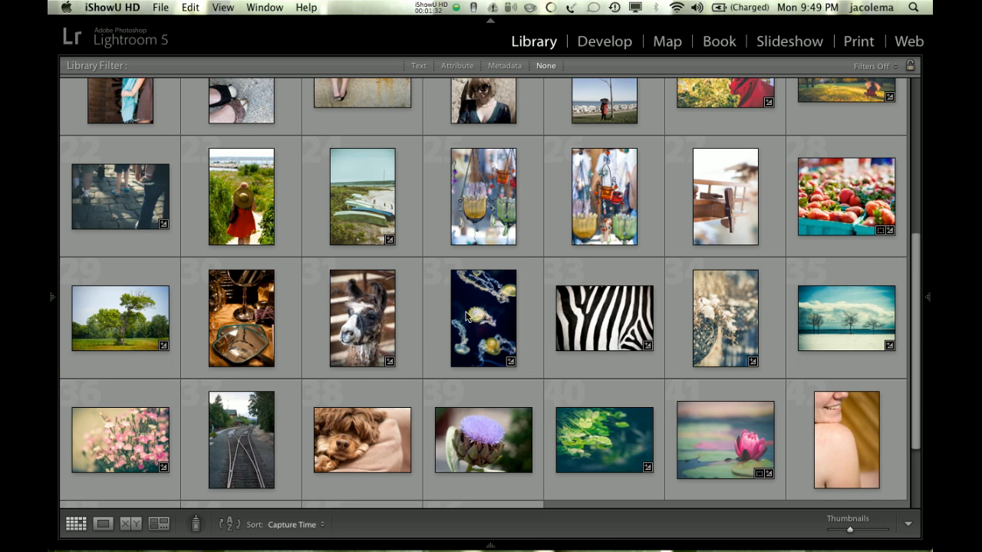
pyautogui.scroll(5, 457, 356)
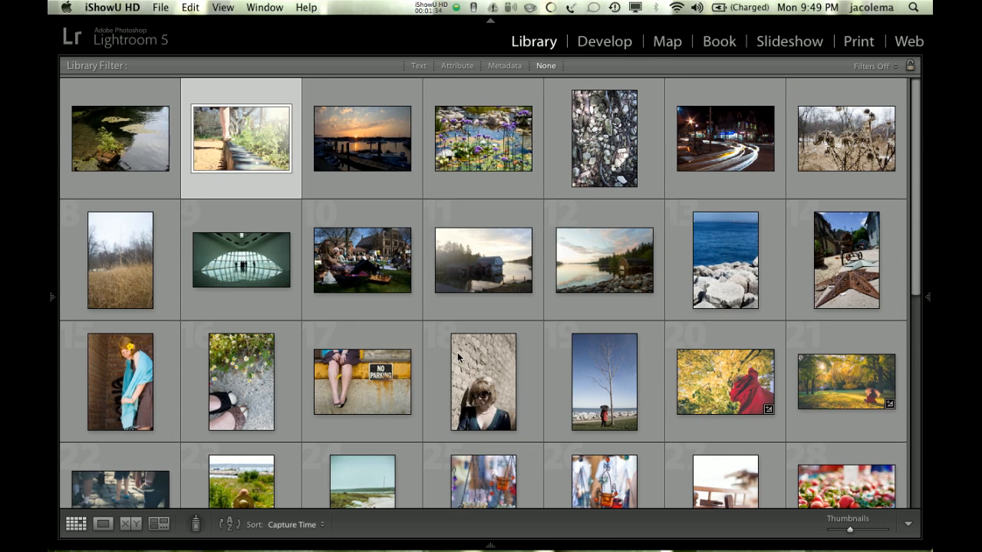
pyautogui.click(263, 181)
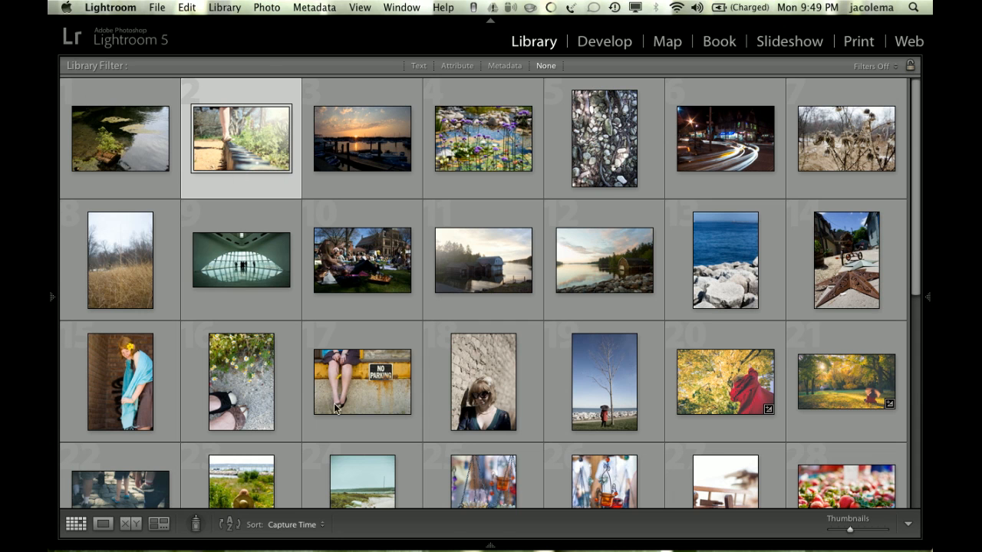
pyautogui.scroll(-4, 458, 395)
pyautogui.scroll(4, 459, 395)
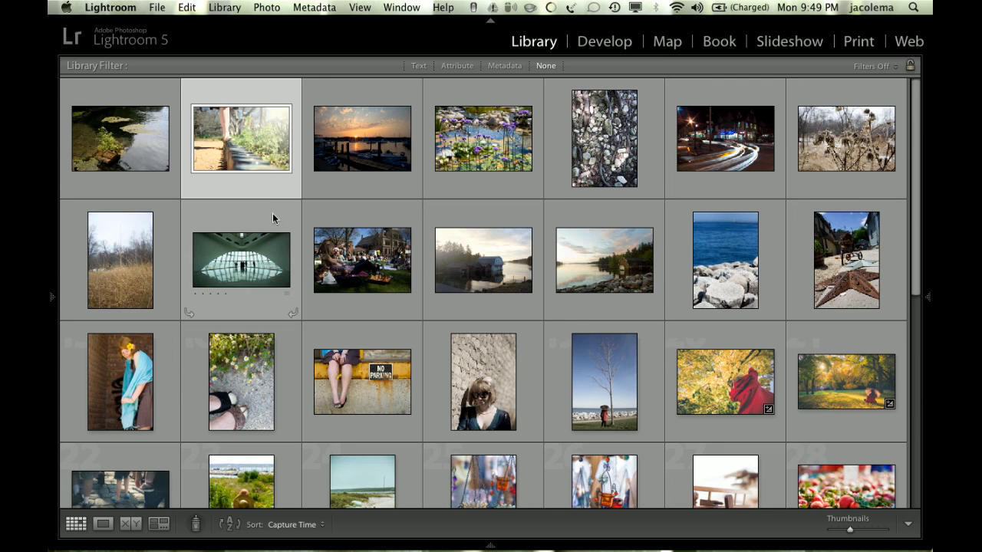
# Step: Open the photo of legs walking along the garden edging in Develop and show it as a single image
pyautogui.click(263, 188)
pyautogui.click(592, 46)
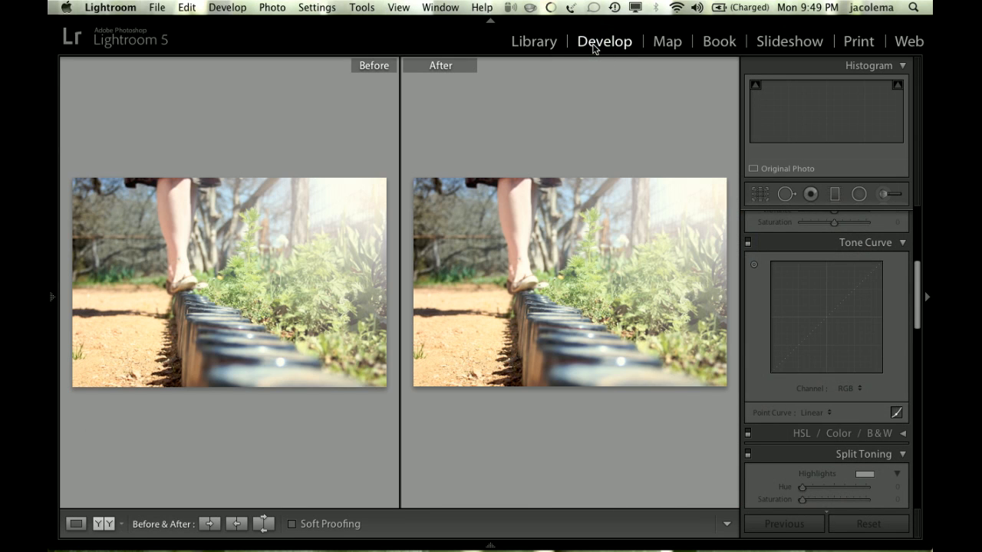
pyautogui.click(75, 524)
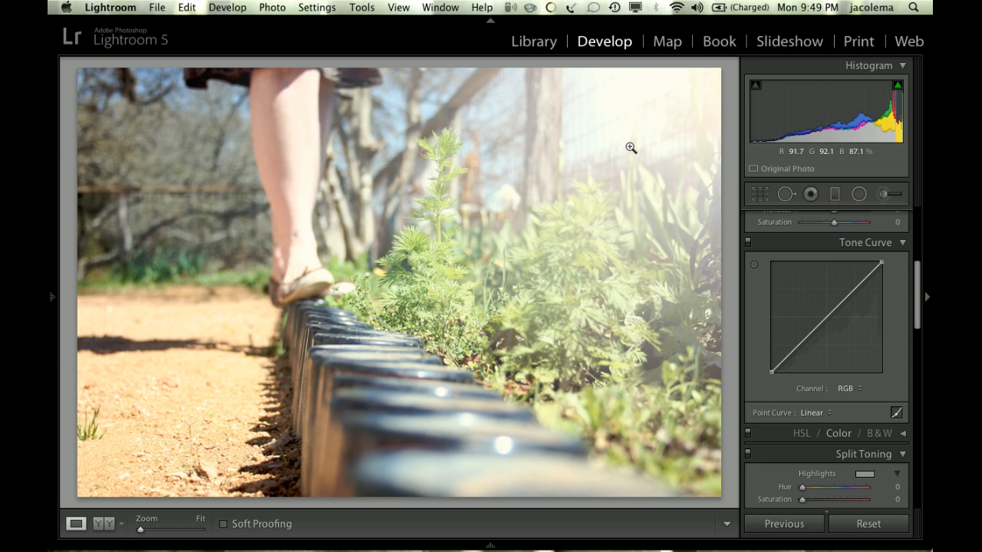
# Step: Set the photo's Exposure to +0.90, Highlights to −52, Whites to −48, Shadows to +26 and Blacks to +25
pyautogui.scroll(5, 765, 270)
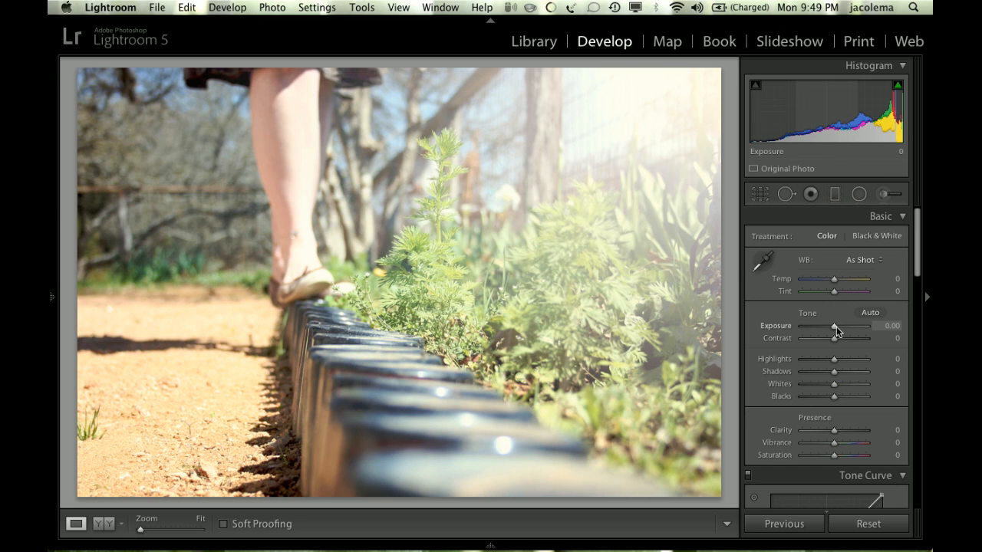
pyautogui.moveTo(833, 327); pyautogui.dragTo(840, 330)
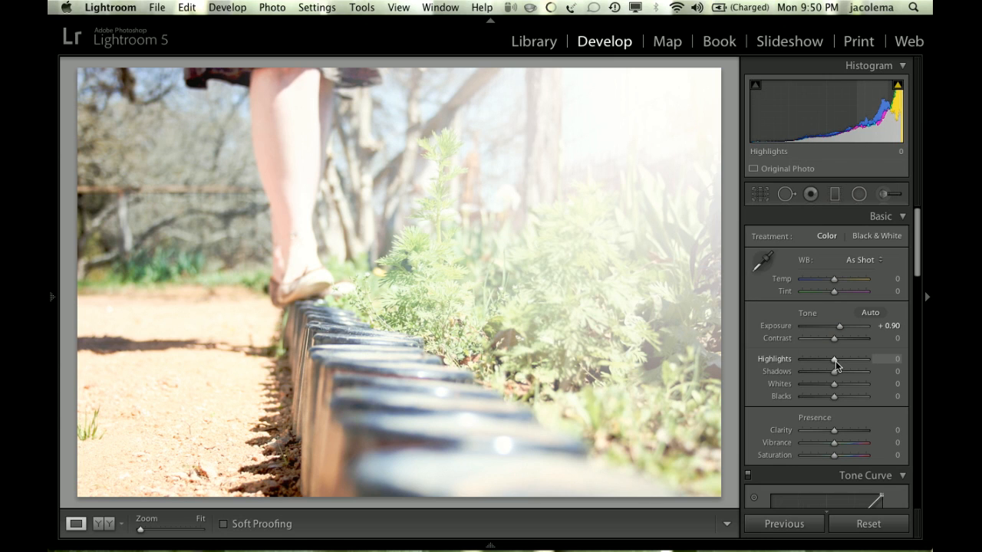
pyautogui.moveTo(834, 359); pyautogui.dragTo(816, 386)
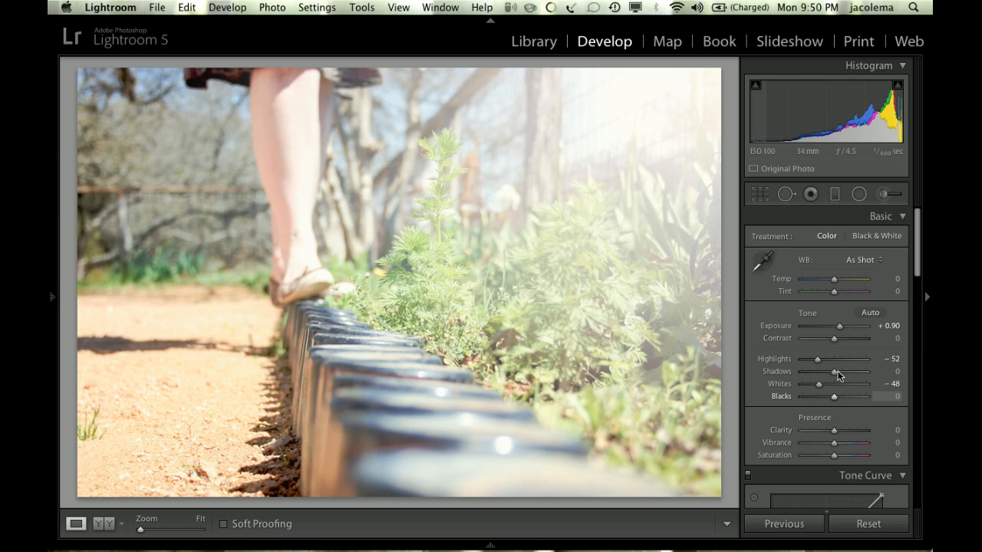
pyautogui.moveTo(836, 372); pyautogui.dragTo(842, 396)
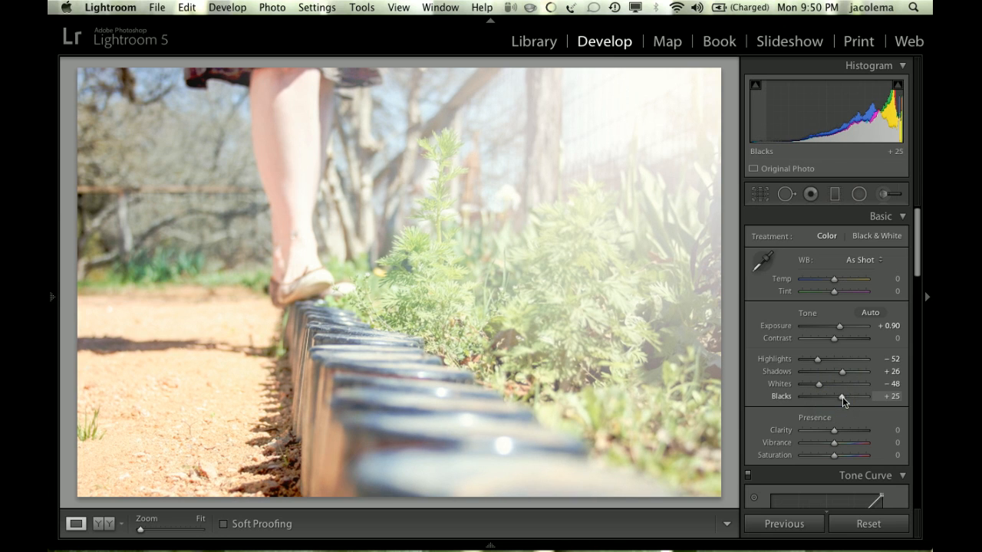
# Step: Lower the photo's Clarity to −10 and Vibrance to −11
pyautogui.scroll(-1, 826, 418)
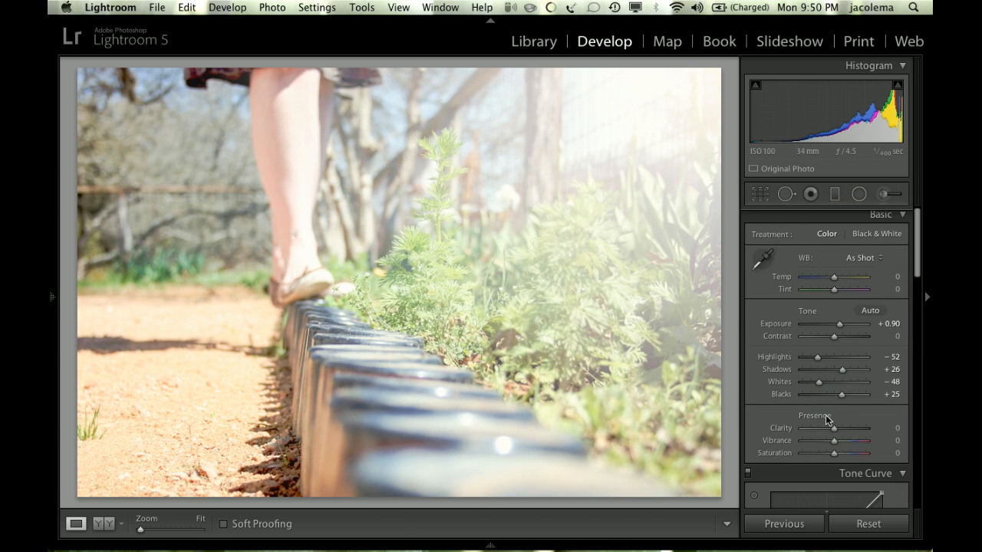
pyautogui.scroll(-5, 829, 415)
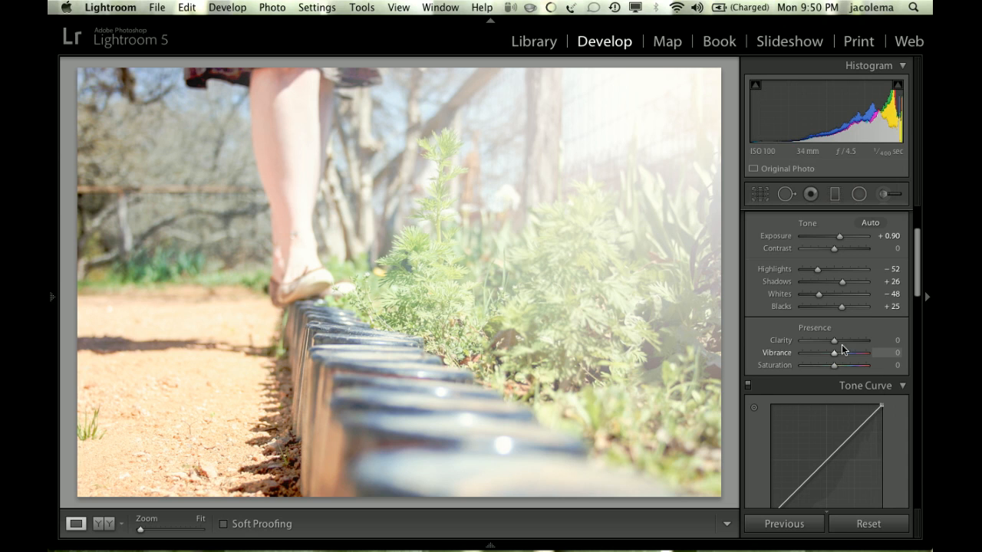
pyautogui.moveTo(834, 340); pyautogui.dragTo(830, 341)
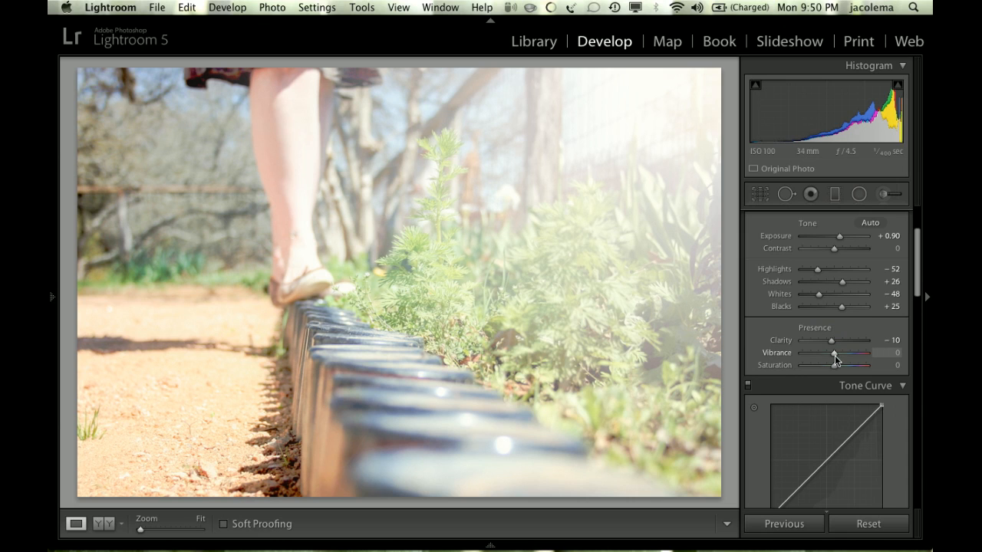
pyautogui.moveTo(834, 354); pyautogui.dragTo(832, 355)
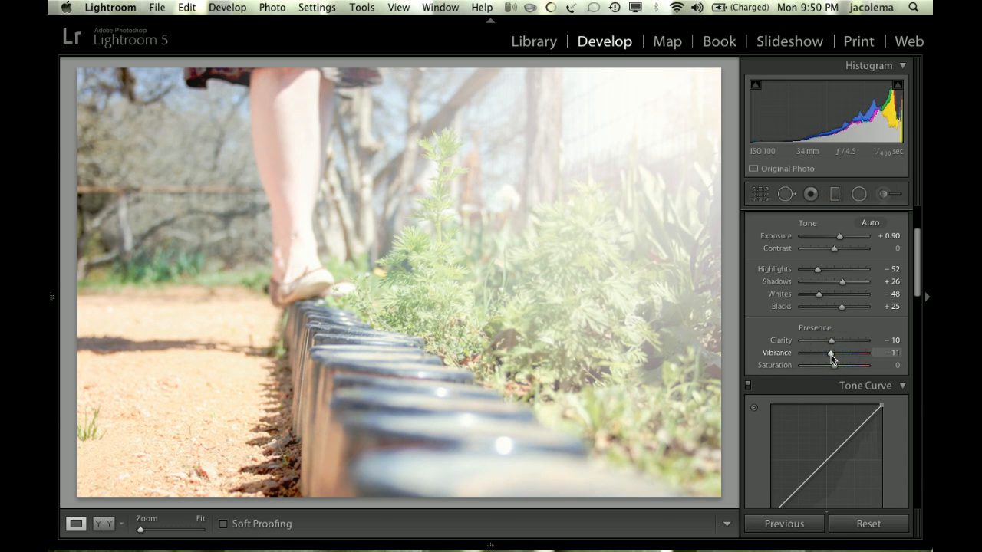
# Step: Add a point in the lower quarter of the RGB tone curve and raise the black endpoint to fade the shadows
pyautogui.scroll(-5, 836, 367)
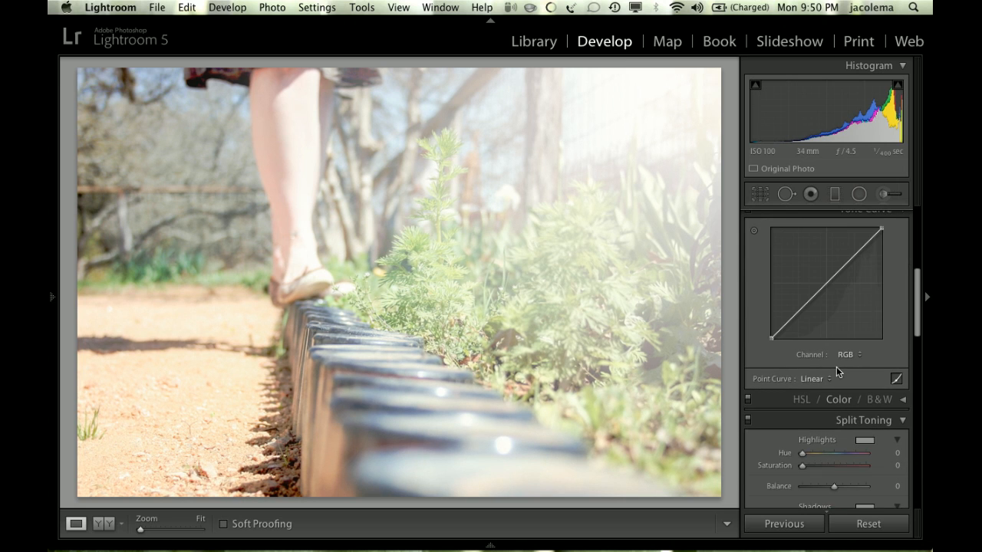
pyautogui.scroll(5, 836, 367)
pyautogui.scroll(-2, 836, 366)
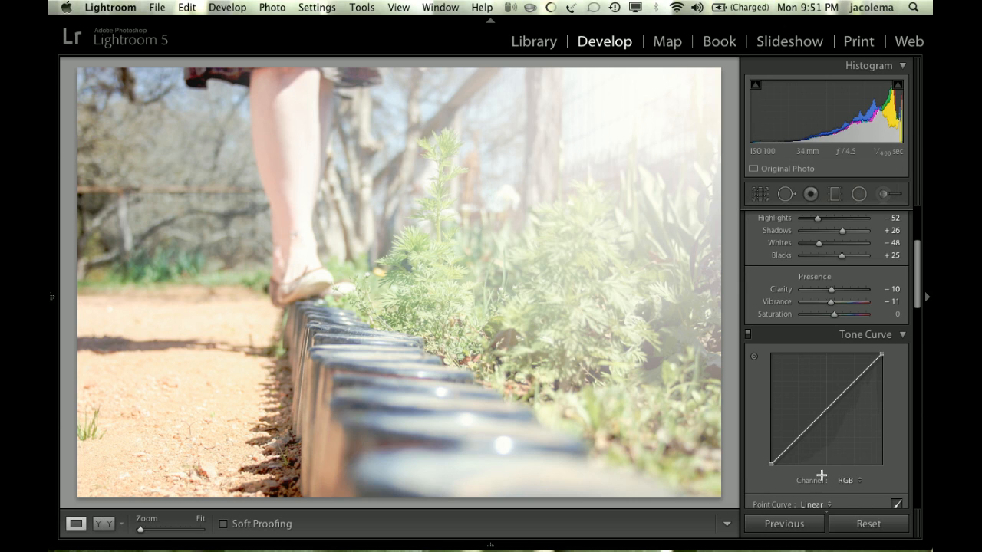
pyautogui.scroll(-1, 863, 434)
pyautogui.scroll(-2, 862, 435)
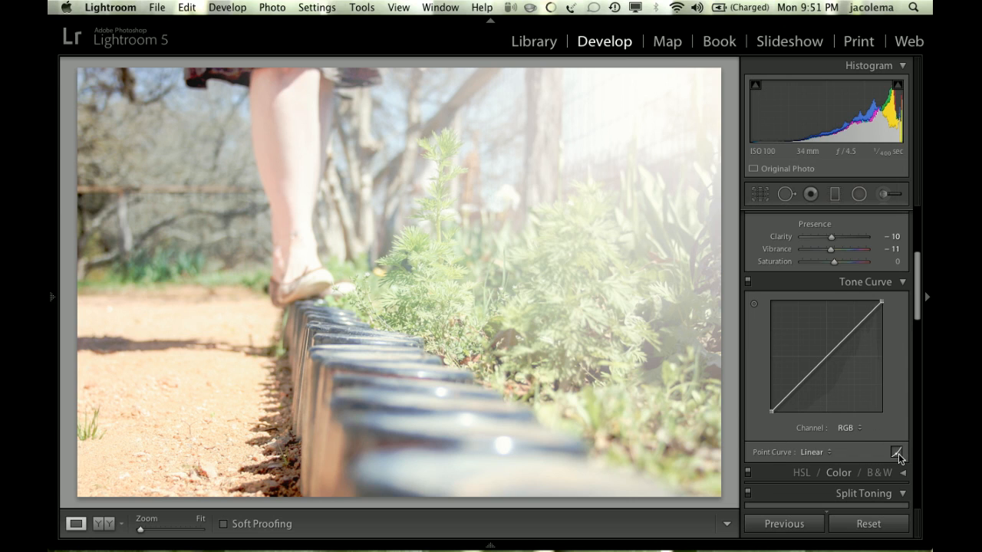
pyautogui.click(802, 381)
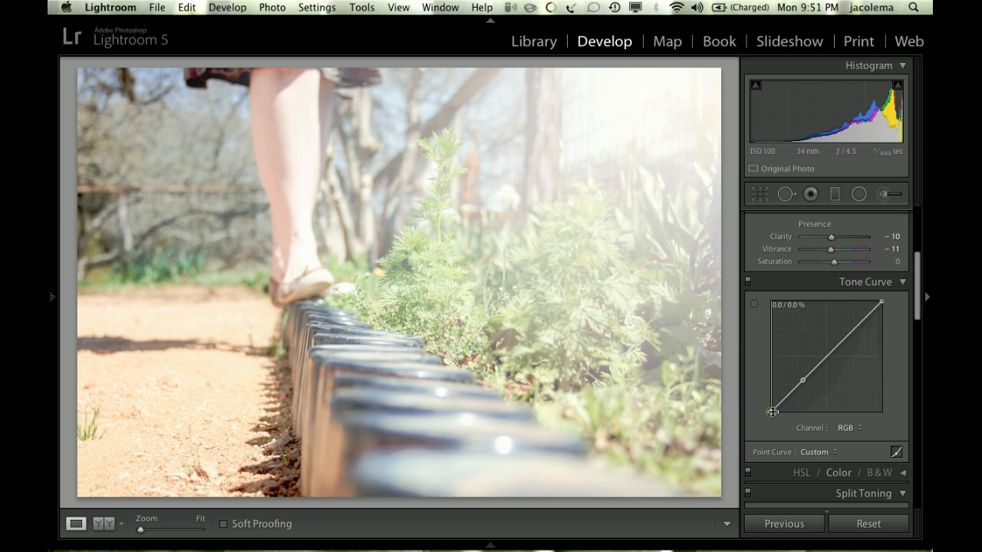
pyautogui.moveTo(774, 412); pyautogui.dragTo(771, 392)
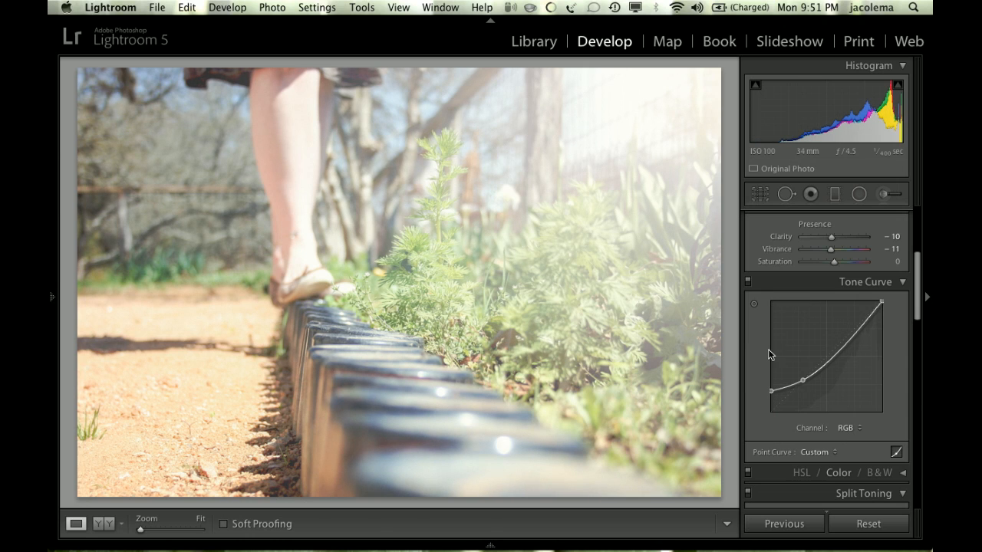
pyautogui.scroll(-3, 811, 429)
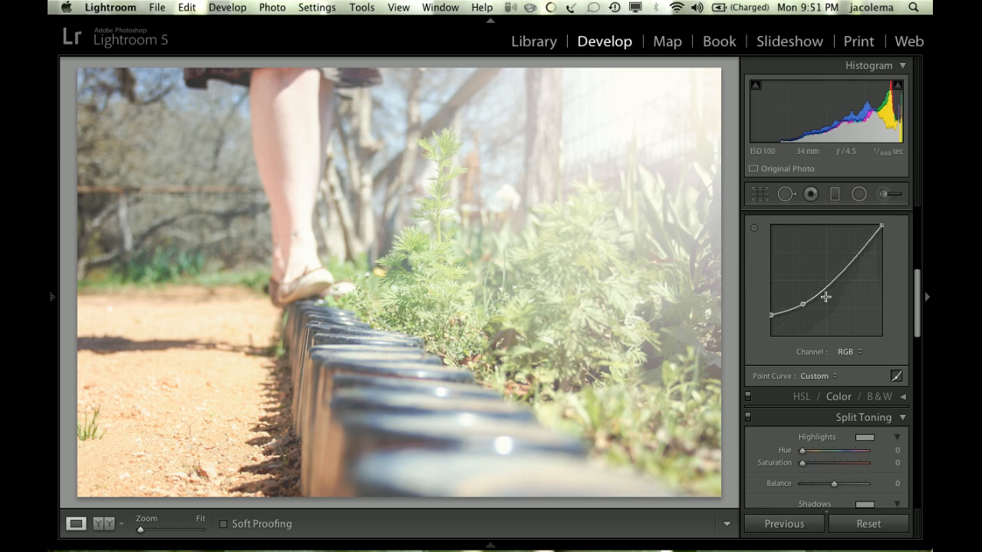
pyautogui.click(800, 300)
# Step: Sharpen the photo with Amount 60, Radius 1.4 and Detail 12, and set Luminance noise reduction to 16
pyautogui.scroll(-6, 862, 360)
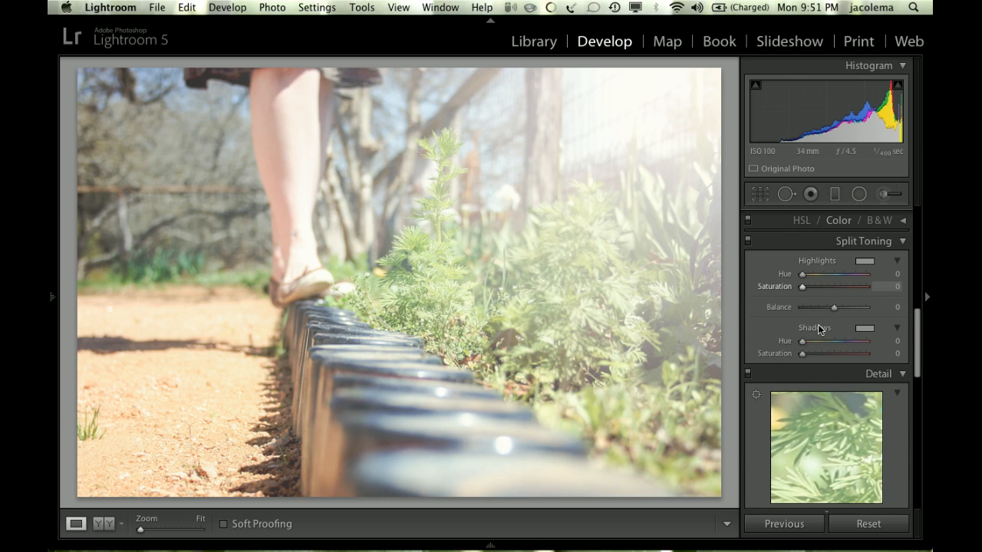
pyautogui.scroll(1, 819, 328)
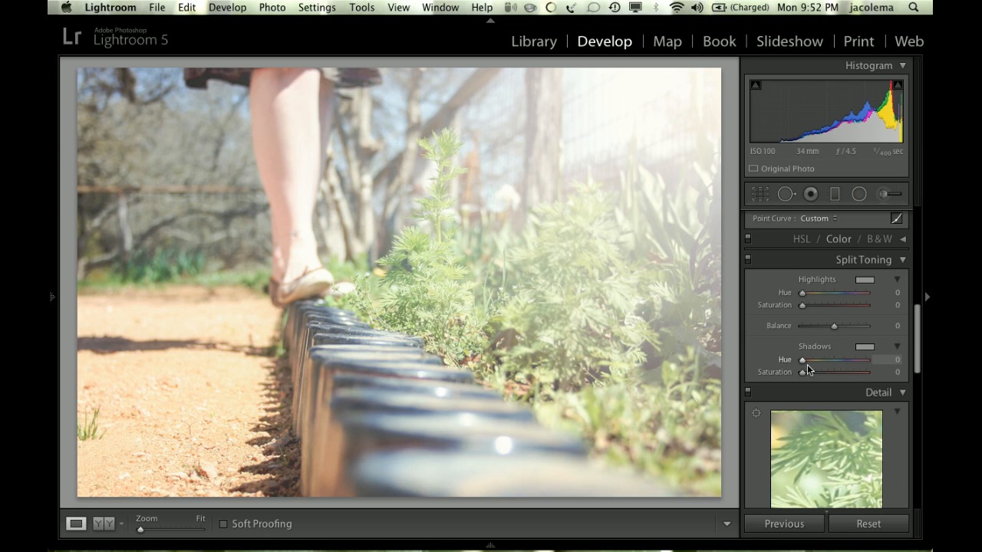
pyautogui.scroll(-10, 806, 364)
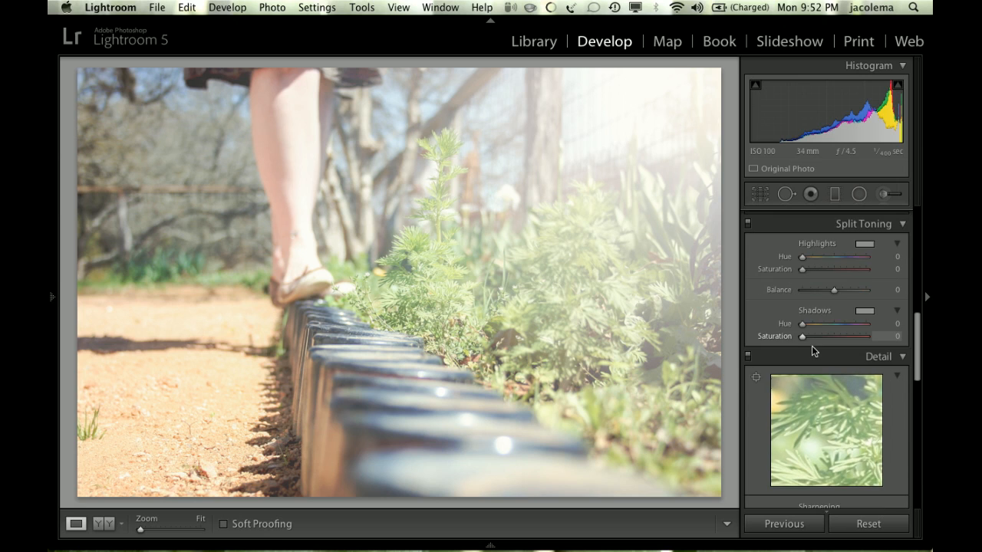
pyautogui.scroll(-3, 812, 352)
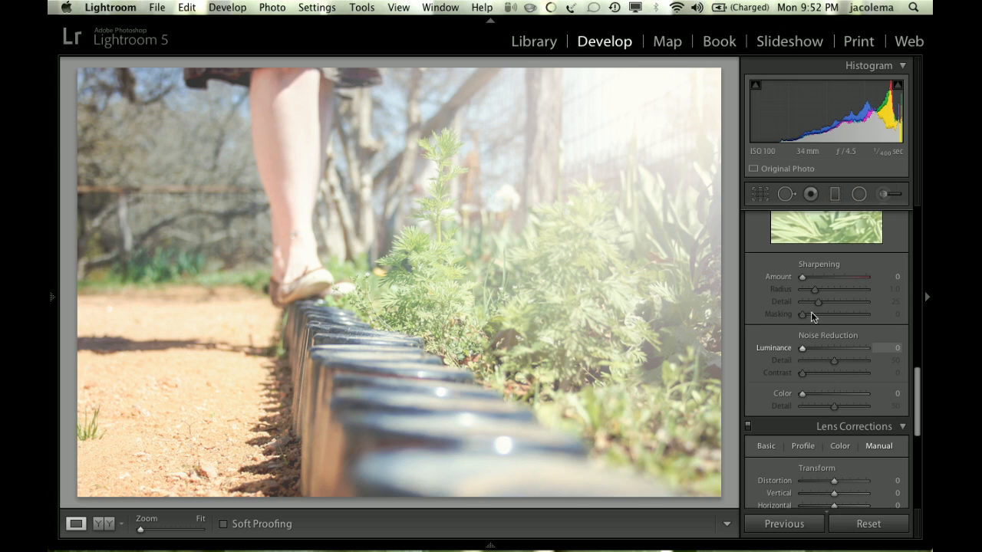
pyautogui.click(836, 278)
pyautogui.moveTo(836, 277); pyautogui.dragTo(812, 301)
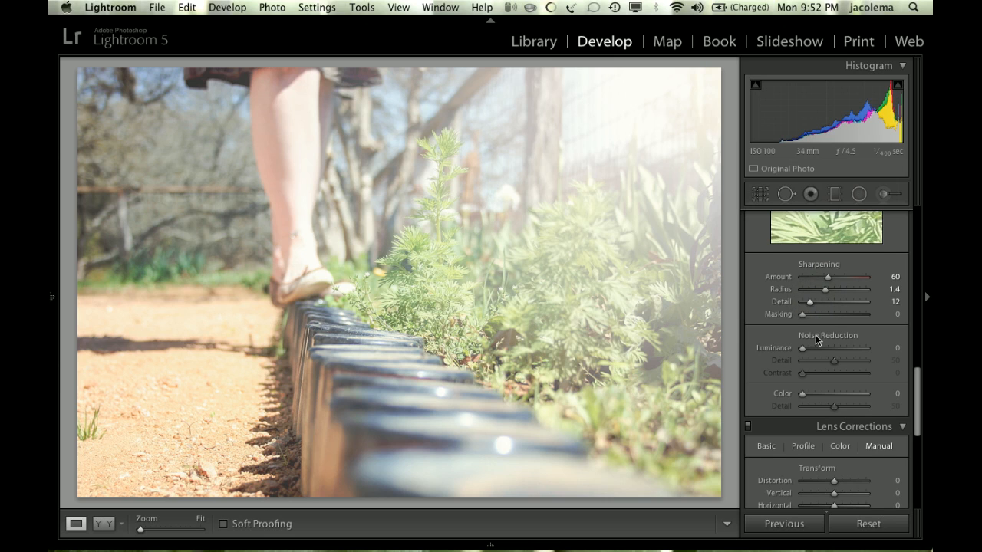
pyautogui.scroll(-3, 816, 266)
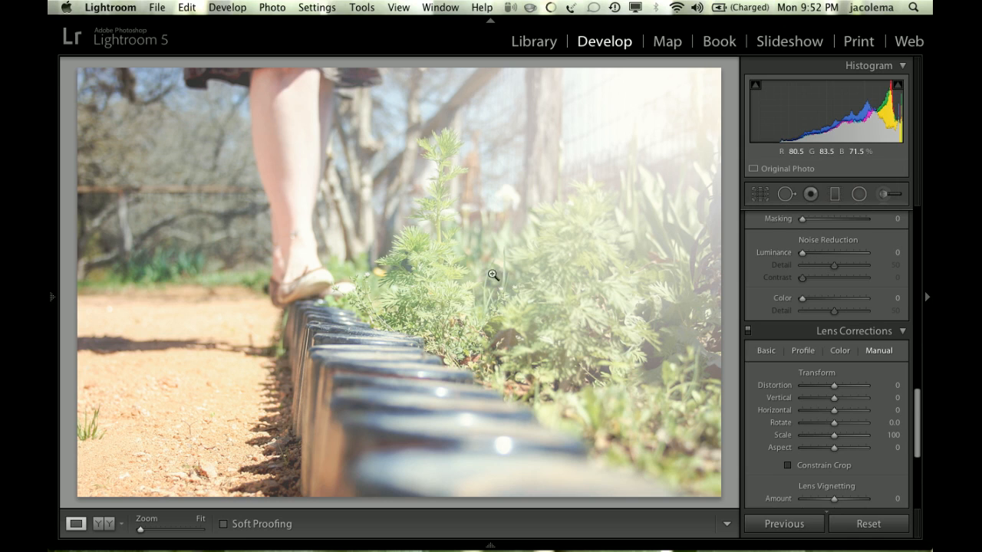
pyautogui.moveTo(812, 259)
pyautogui.mouseDown()
pyautogui.moveTo(840, 284)
pyautogui.moveTo(815, 257)
pyautogui.mouseUp()
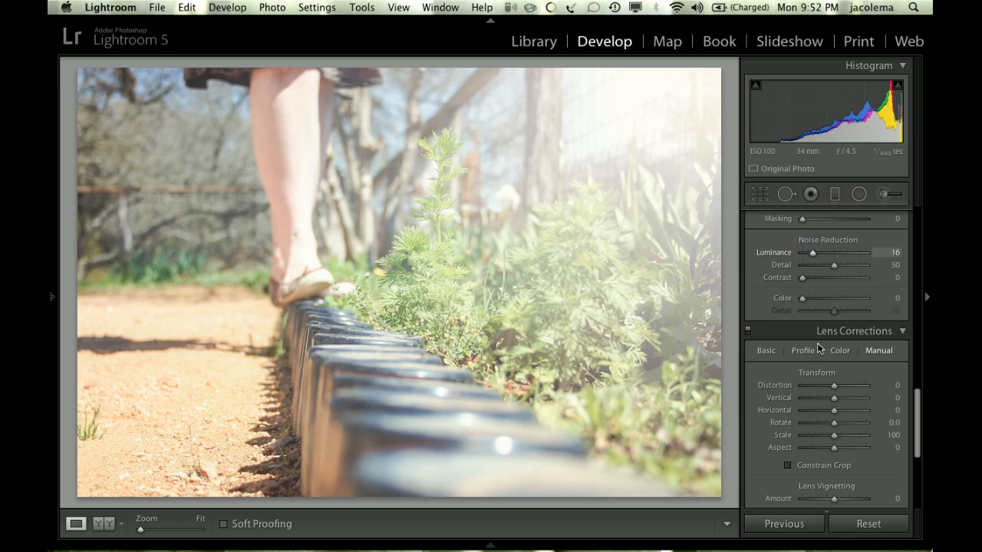
# Step: Add a dark post-crop vignette with Amount −52 and Feather 60, using the Highlight Priority style
pyautogui.scroll(-5, 817, 343)
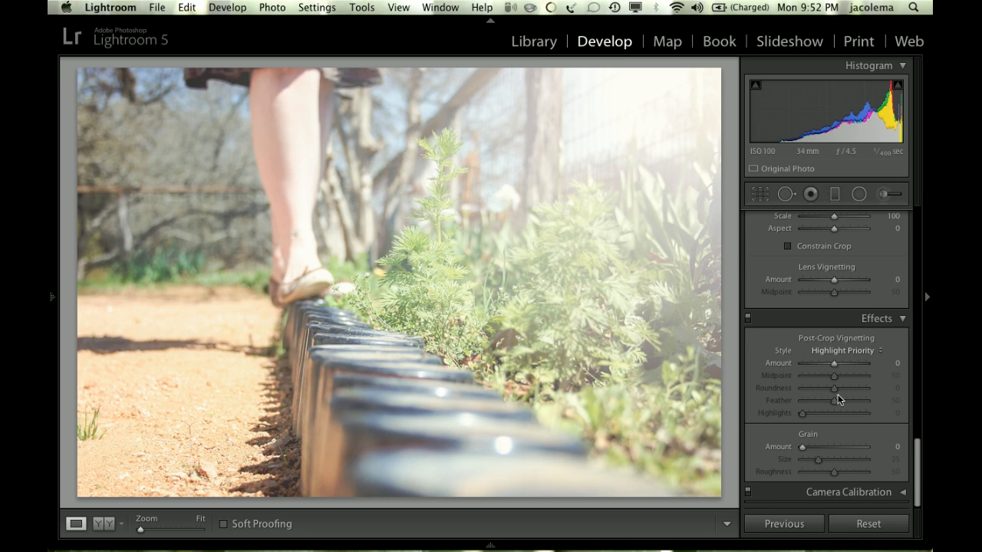
pyautogui.click(817, 364)
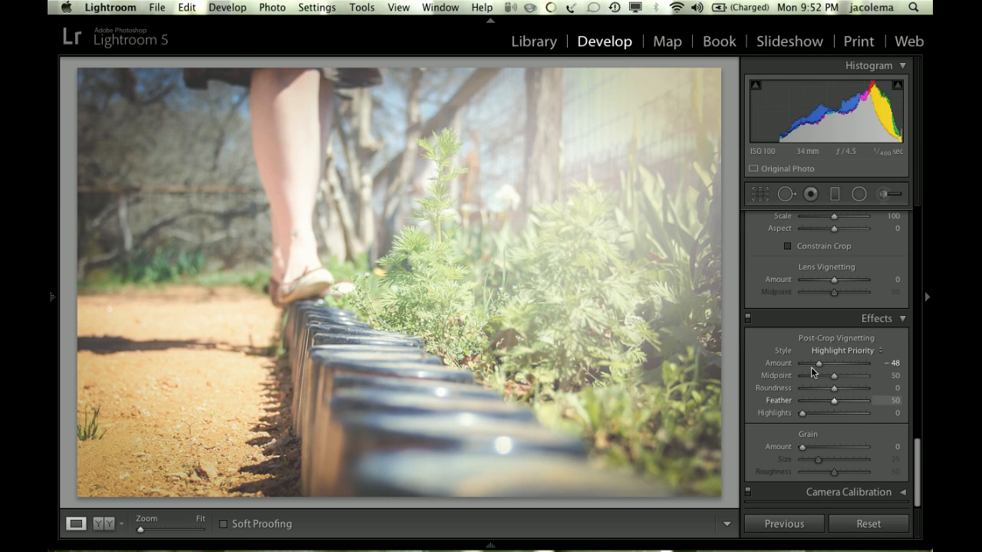
pyautogui.moveTo(818, 369); pyautogui.dragTo(816, 365)
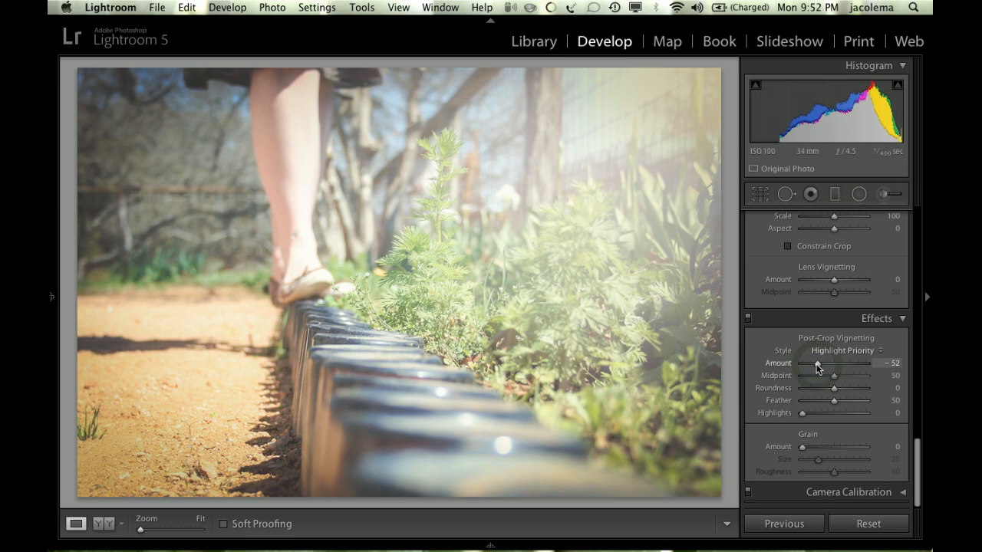
pyautogui.moveTo(836, 406); pyautogui.dragTo(843, 406)
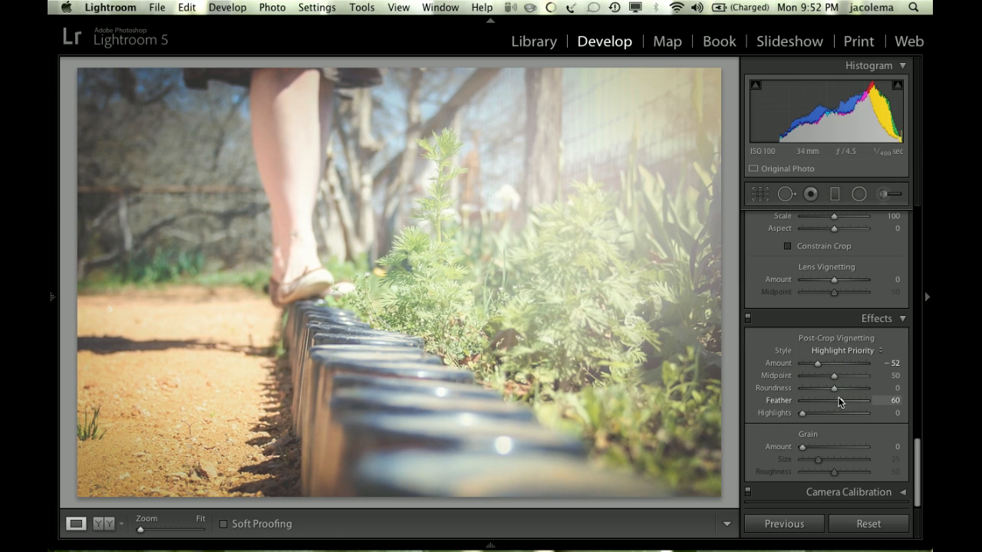
# Step: Tint the highlights golden yellow in Split Toning using the yellow preset swatch, with Hue 52 and Saturation 64
pyautogui.scroll(10, 839, 403)
pyautogui.scroll(10, 836, 406)
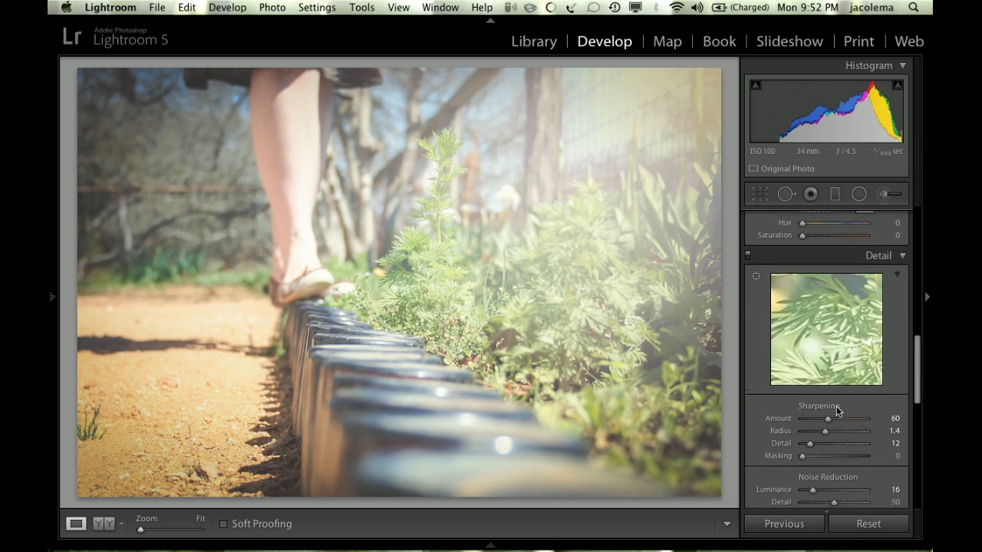
pyautogui.scroll(-3, 836, 406)
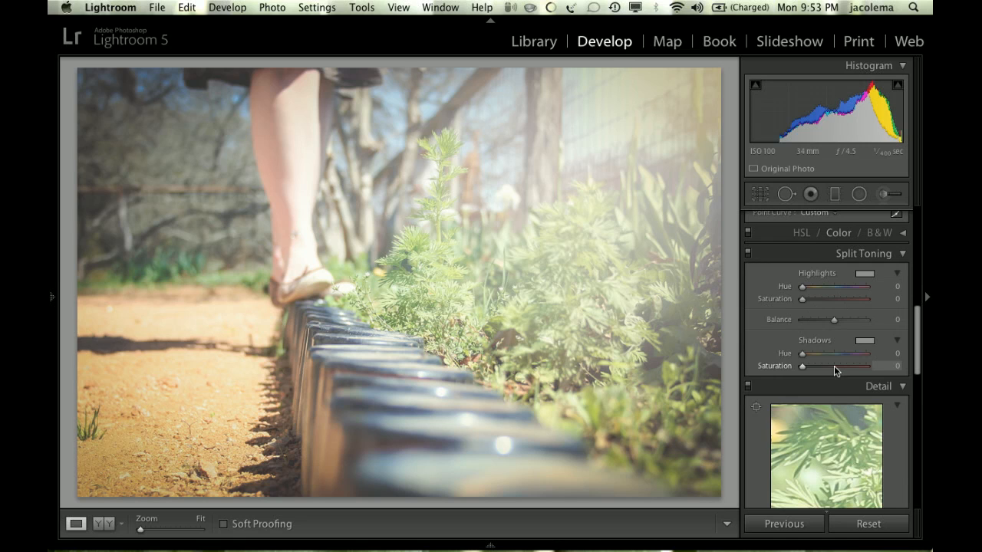
pyautogui.click(866, 274)
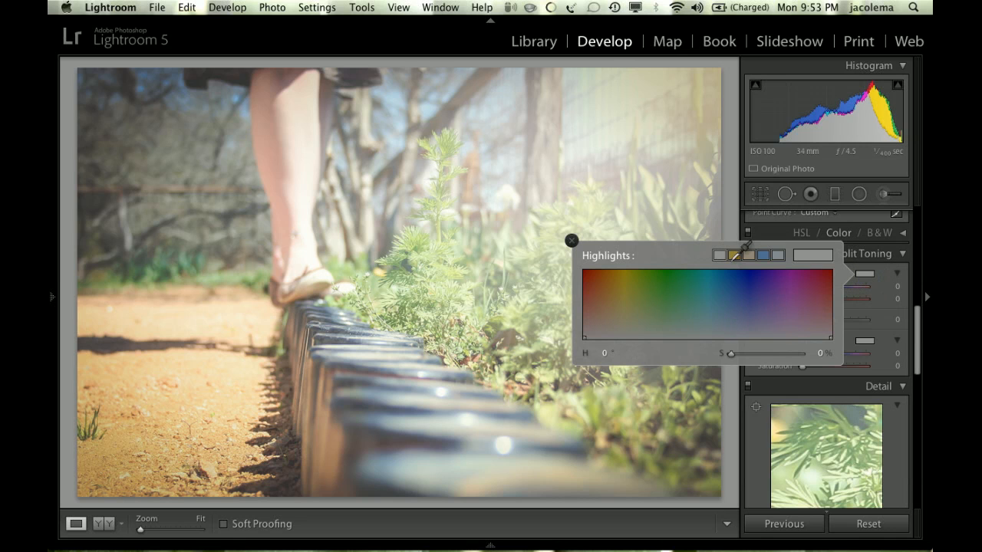
pyautogui.click(735, 255)
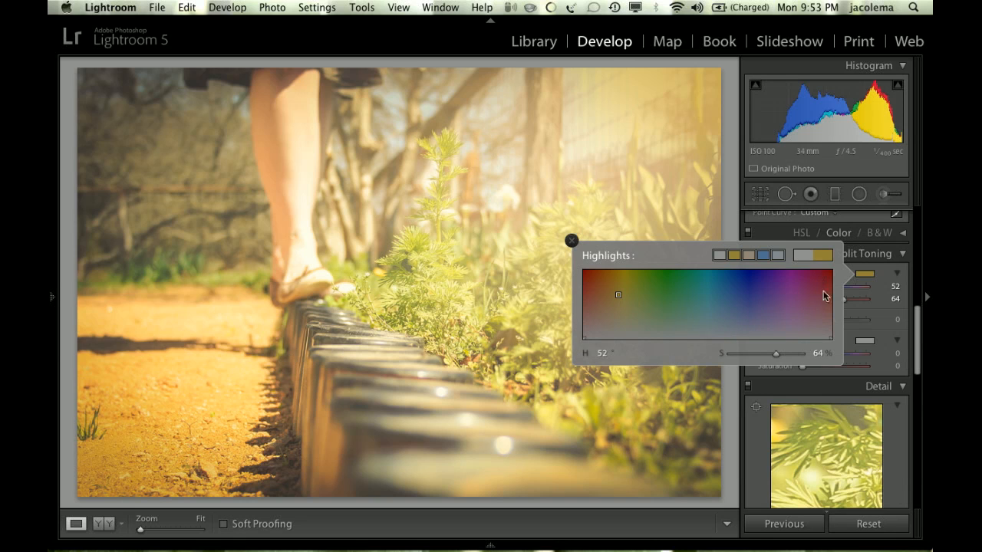
# Step: Tint the shadows blue in Split Toning using the blue preset swatch, with Hue 215 and Saturation 50
pyautogui.click(869, 343)
pyautogui.click(765, 324)
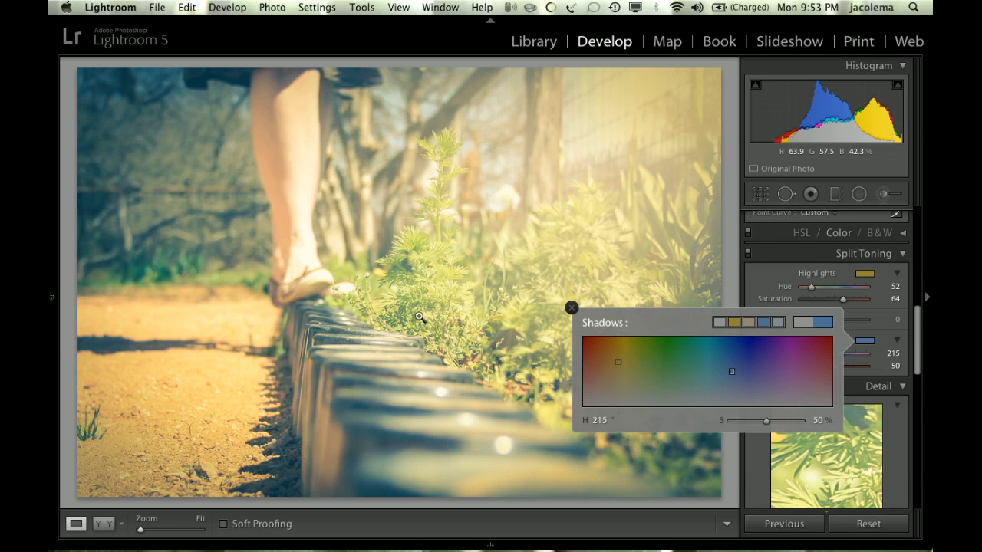
pyautogui.click(572, 309)
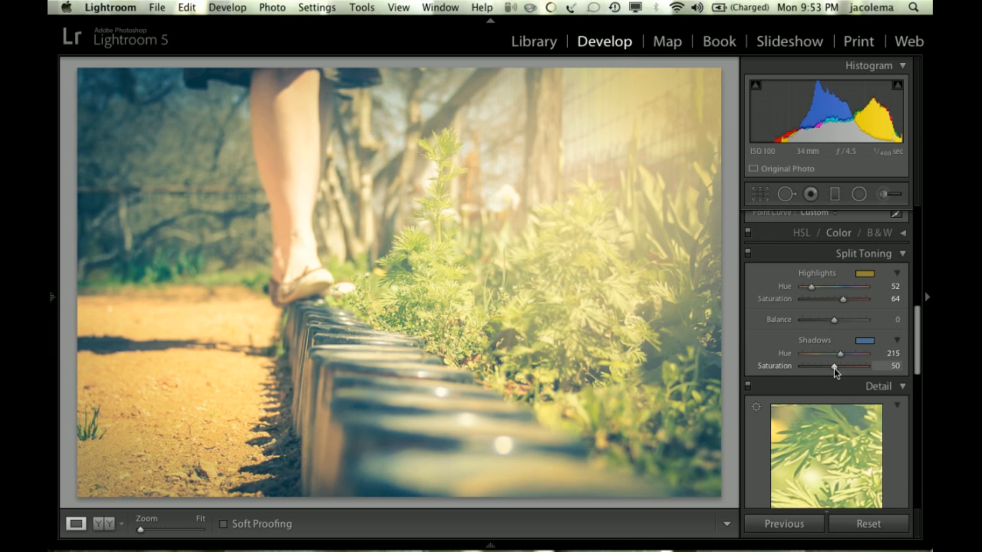
# Step: Soften the split toning by setting the shadows' Saturation to 32 and the highlights' Saturation to 43, and try out the Balance
pyautogui.moveTo(834, 366); pyautogui.dragTo(820, 369)
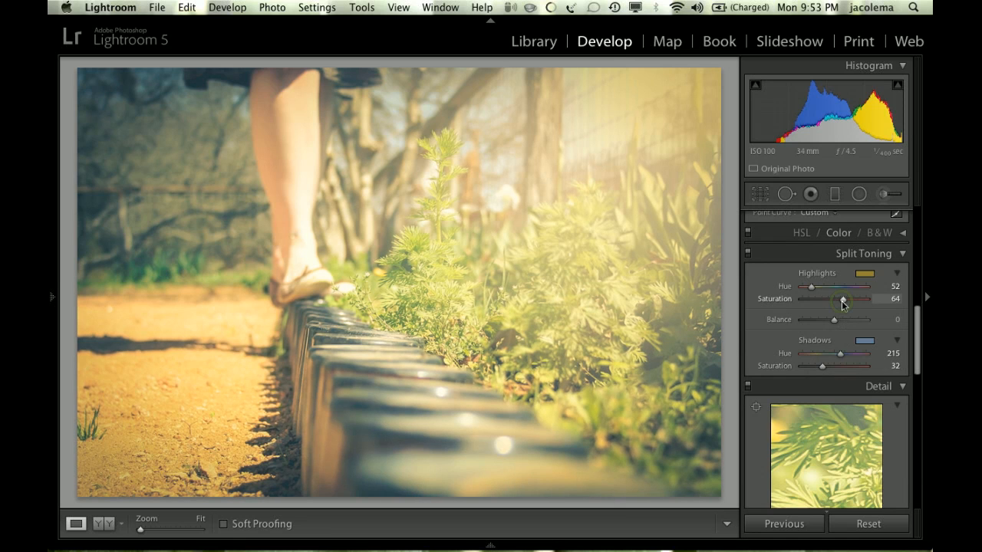
pyautogui.moveTo(840, 300); pyautogui.dragTo(829, 300)
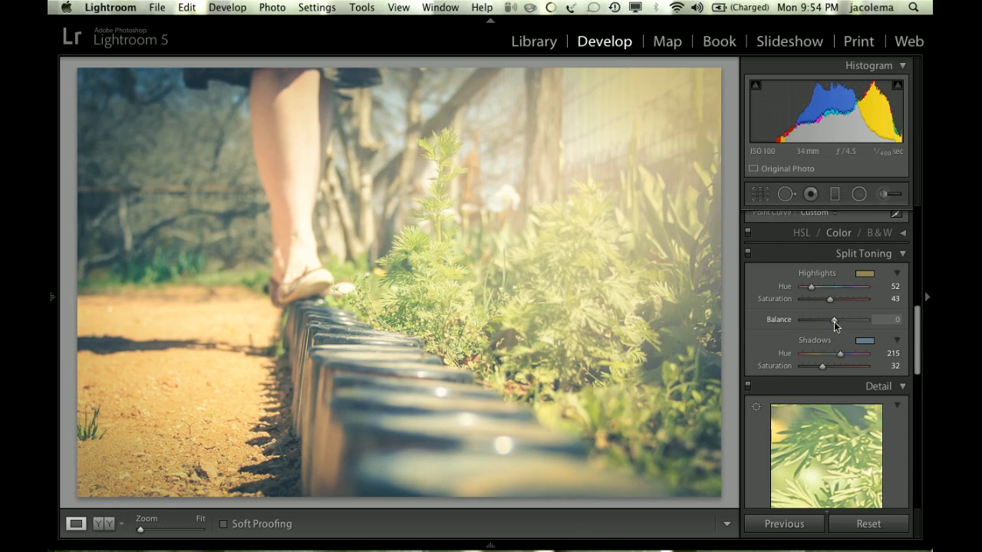
pyautogui.moveTo(841, 321)
pyautogui.mouseDown()
pyautogui.moveTo(801, 320)
pyautogui.moveTo(832, 322)
pyautogui.mouseUp()
# Step: Raise the photo's Contrast to +20 in the Basic tone adjustments
pyautogui.scroll(10, 790, 310)
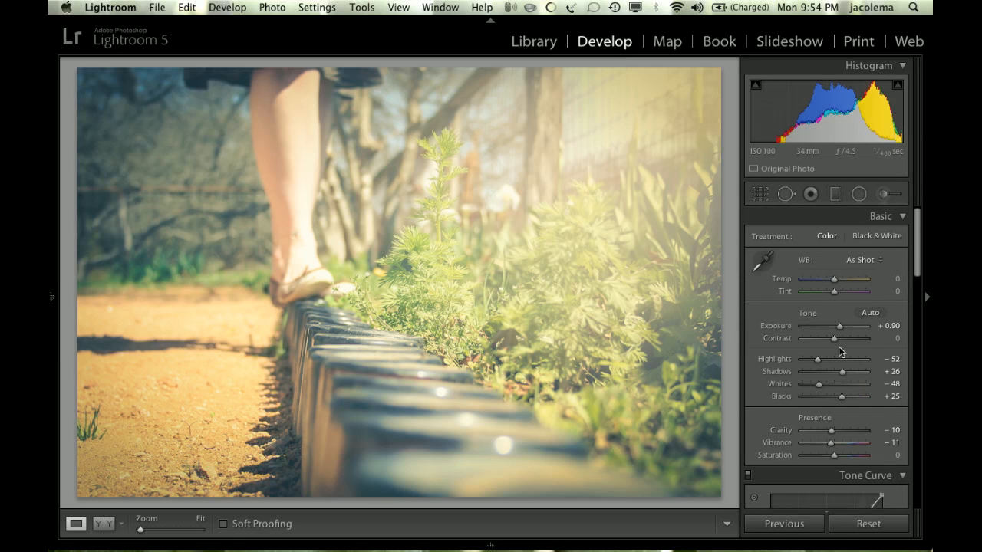
pyautogui.moveTo(835, 340); pyautogui.dragTo(841, 339)
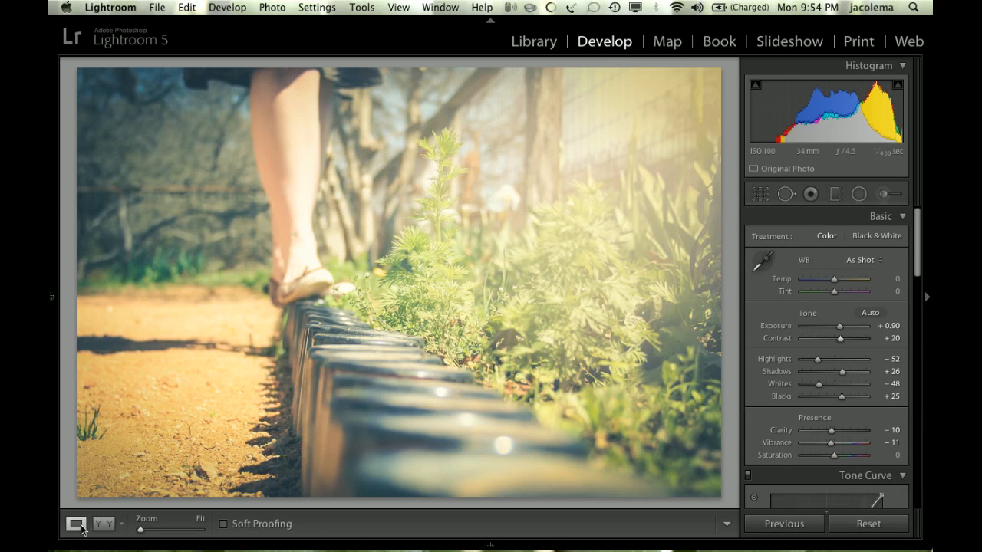
# Step: Compare the photo side by side with its original, copying the Before settings to After, and undo that settings revert in the single-photo view
pyautogui.click(103, 524)
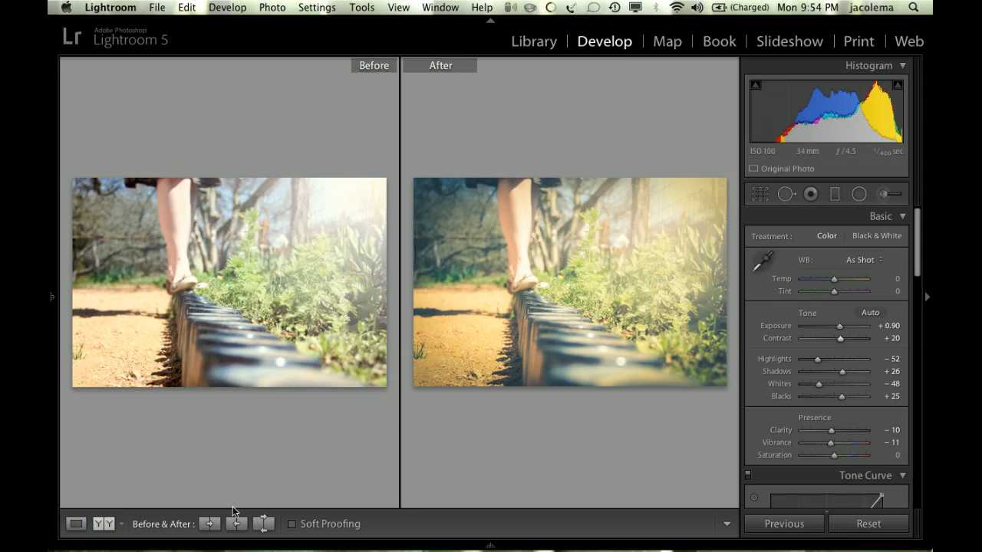
pyautogui.click(211, 525)
pyautogui.click(78, 525)
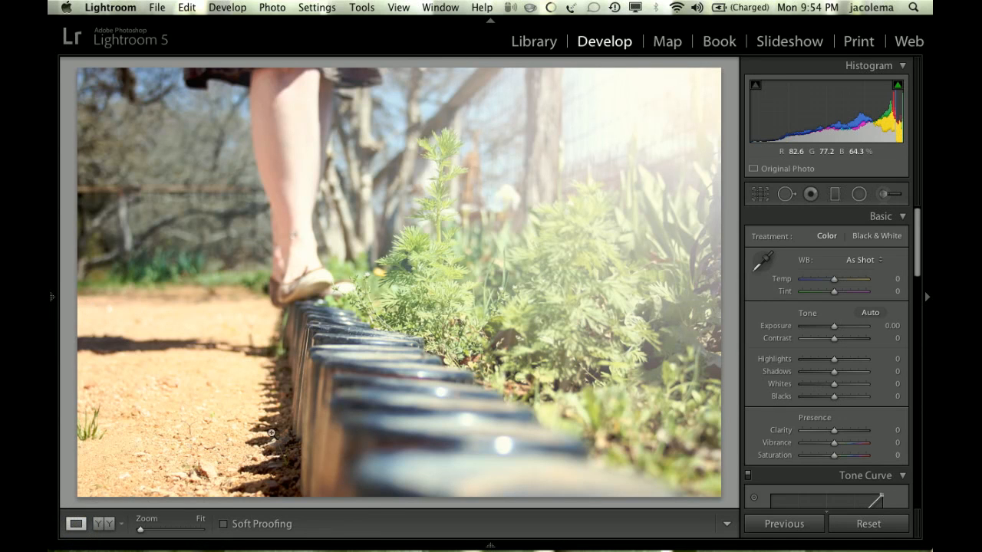
pyautogui.press('super+z')
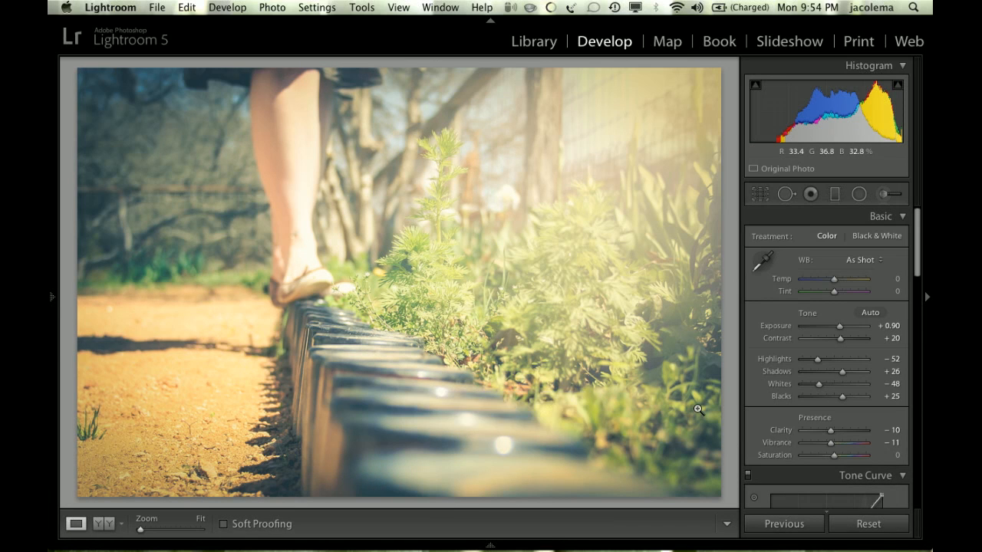
# Step: Redo and undo the settings revert to compare the original photo with the edited version
pyautogui.press('super+shift+z')
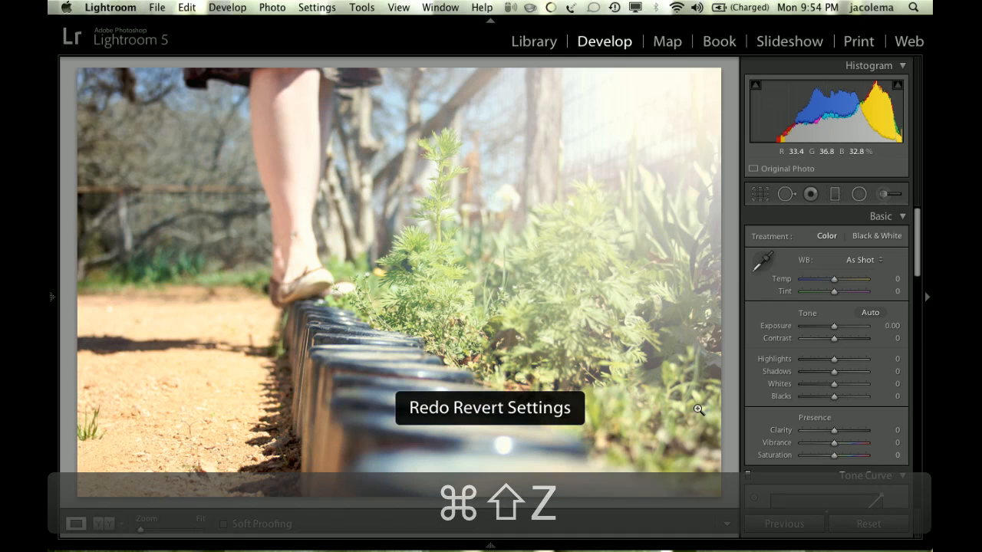
pyautogui.press('super+shift+z')
pyautogui.press('super+z')
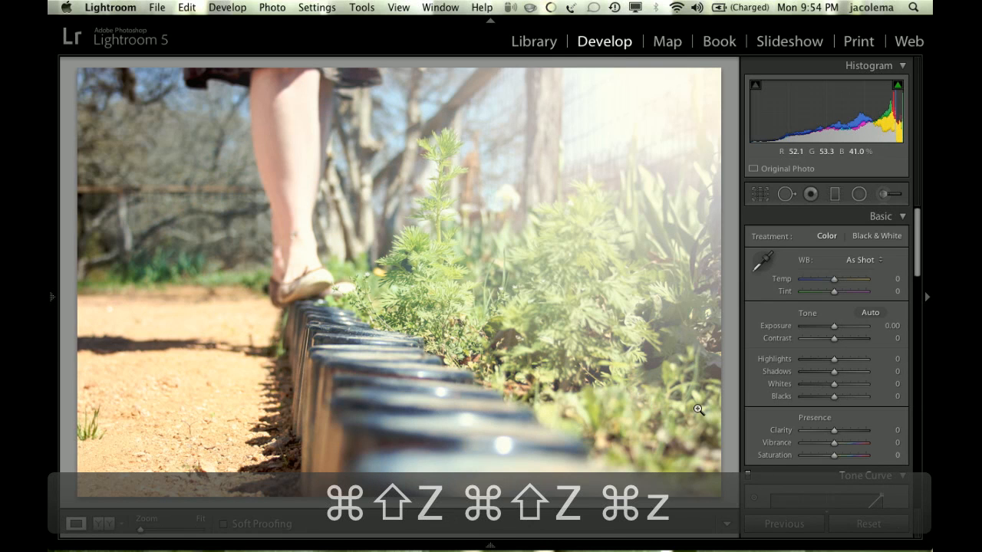